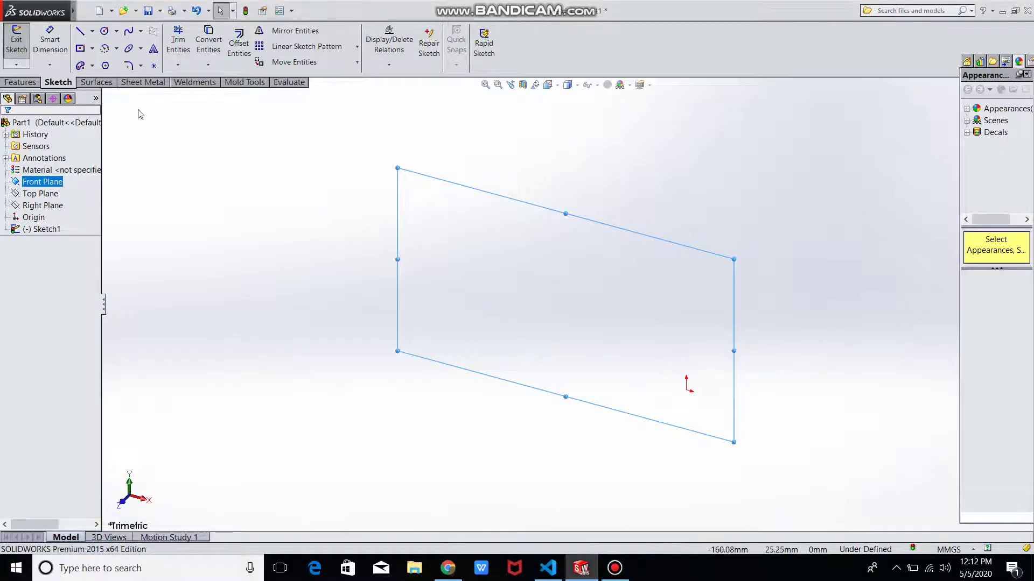
Step: Bring up the Features tools and turn the view Normal To the Front Plane
click(21, 82)
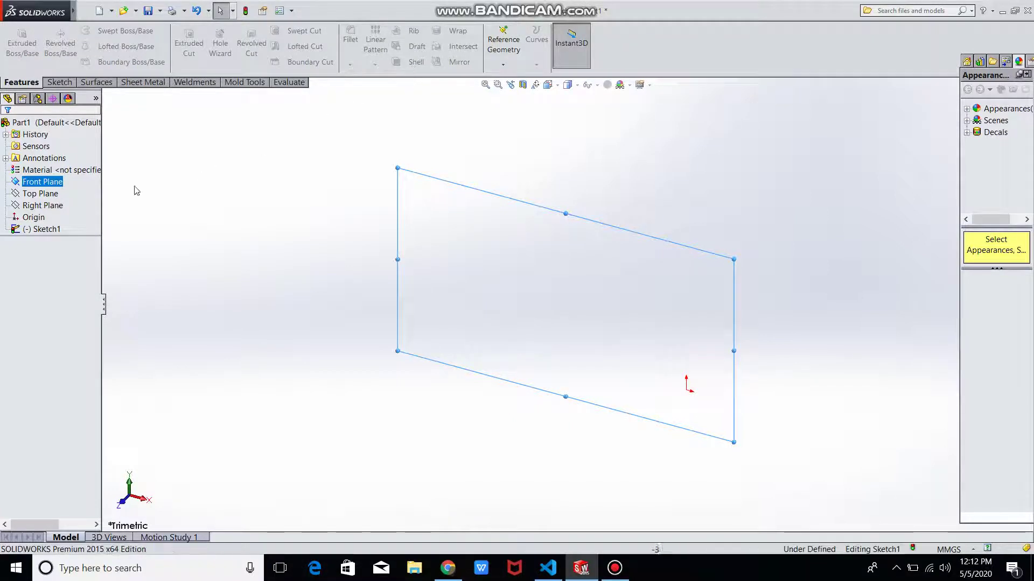
right_click(54, 183)
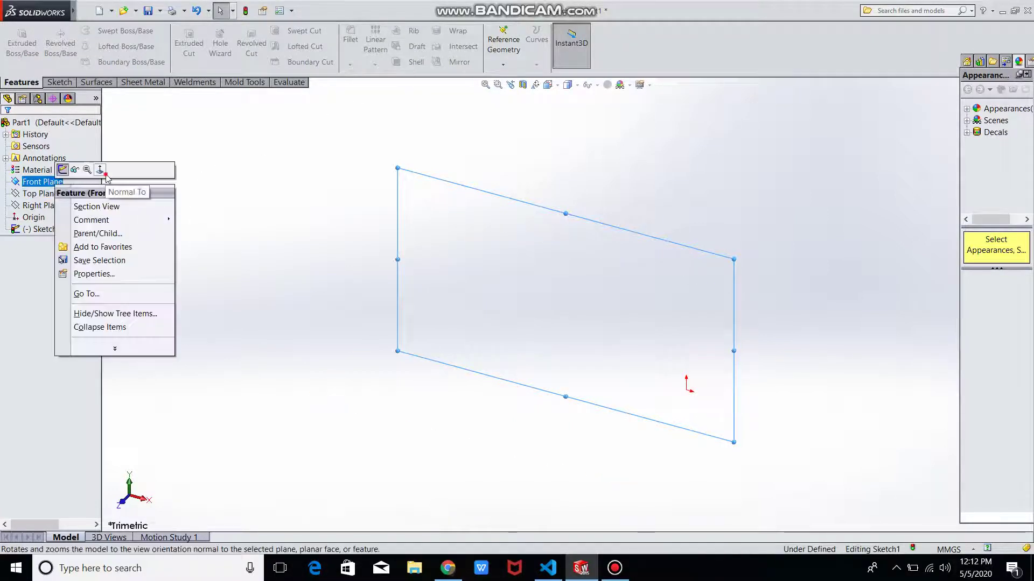
click(96, 179)
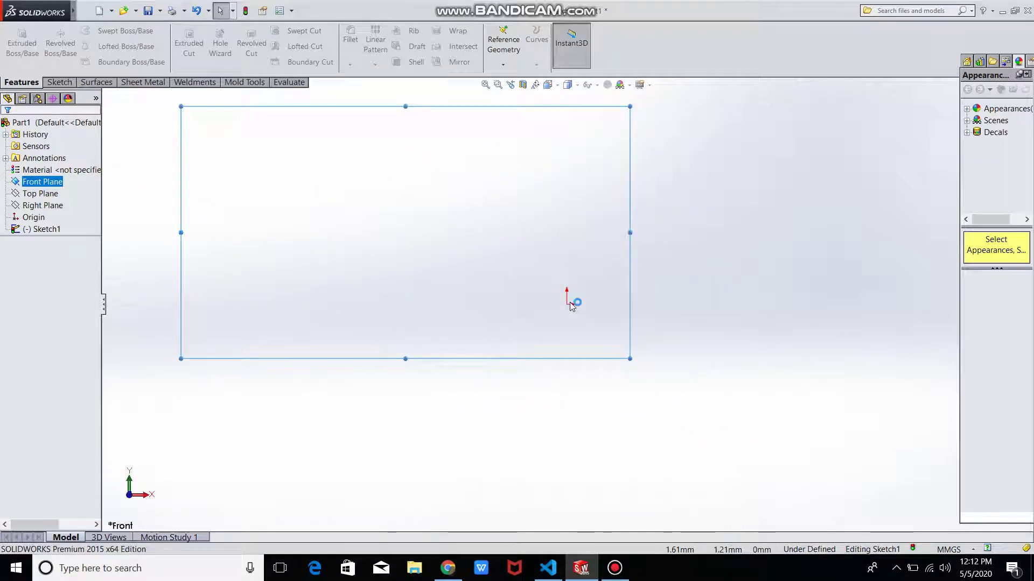
Step: Draw a two-corner rectangle enclosing the origin in Sketch1 on the Front Plane
click(65, 83)
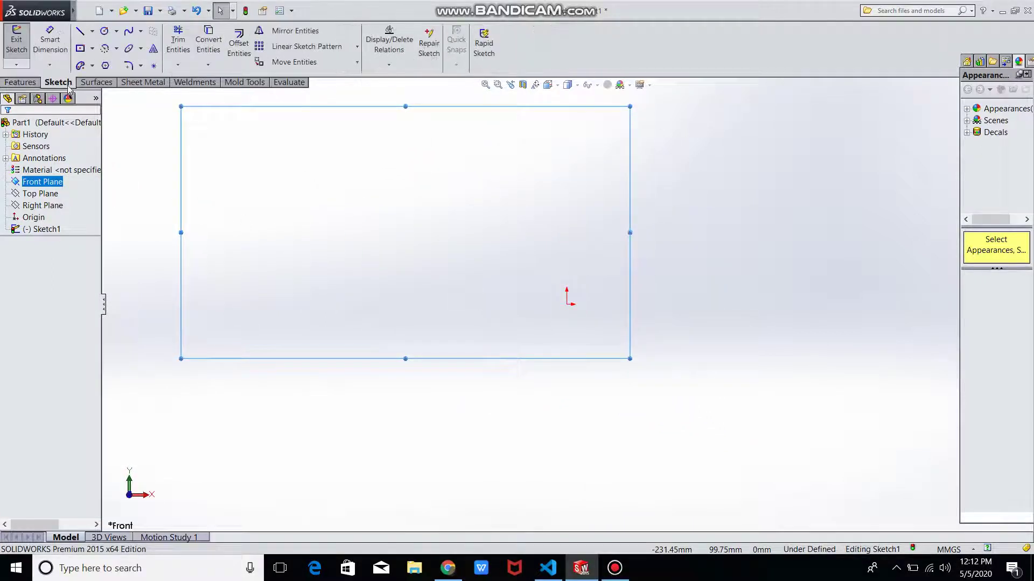
click(91, 50)
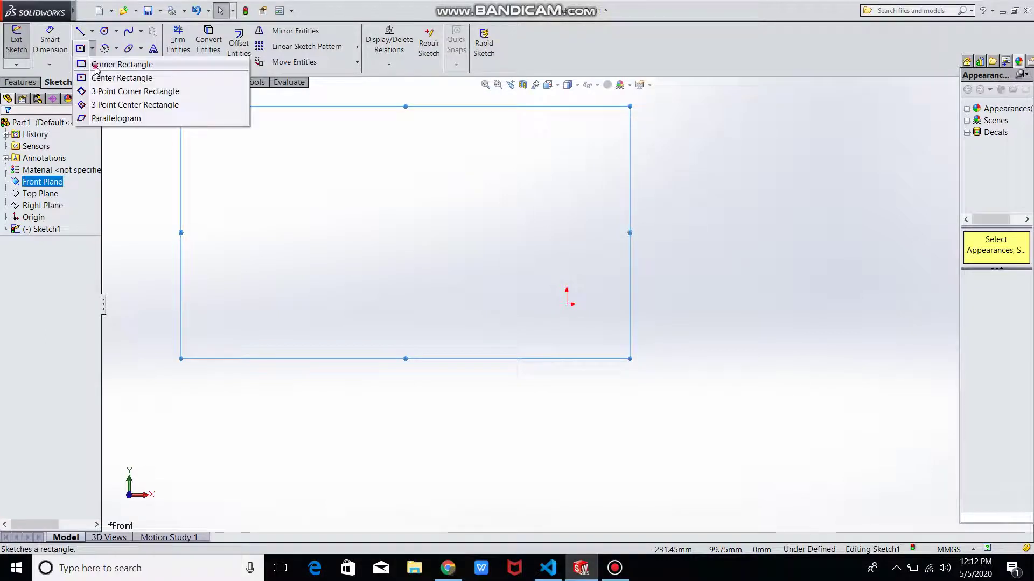
click(96, 64)
click(432, 227)
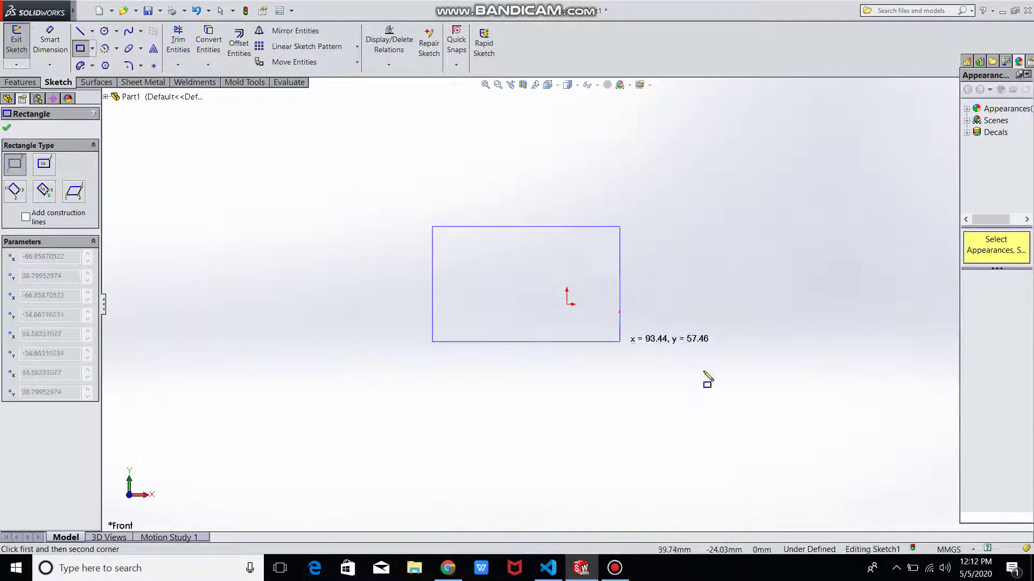
click(703, 392)
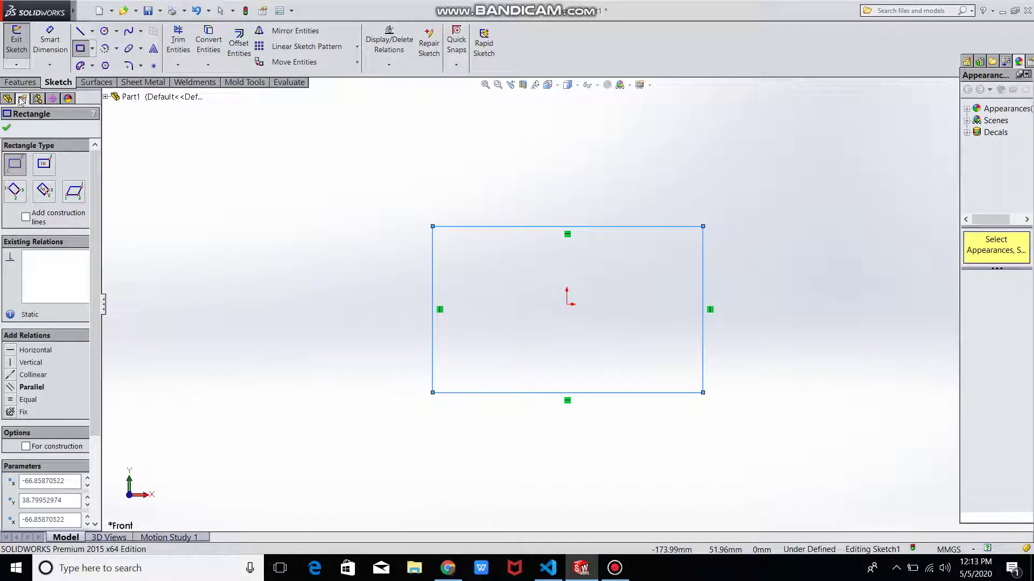
click(7, 127)
Step: Extrude the rectangle 99.00 mm into a solid block as Boss-Extrude2
click(8, 84)
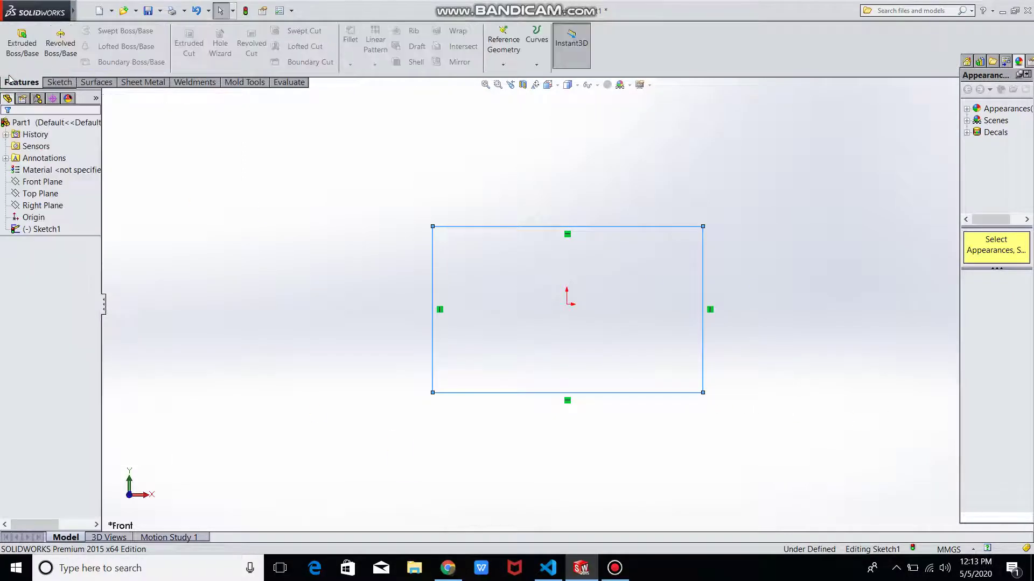
click(25, 59)
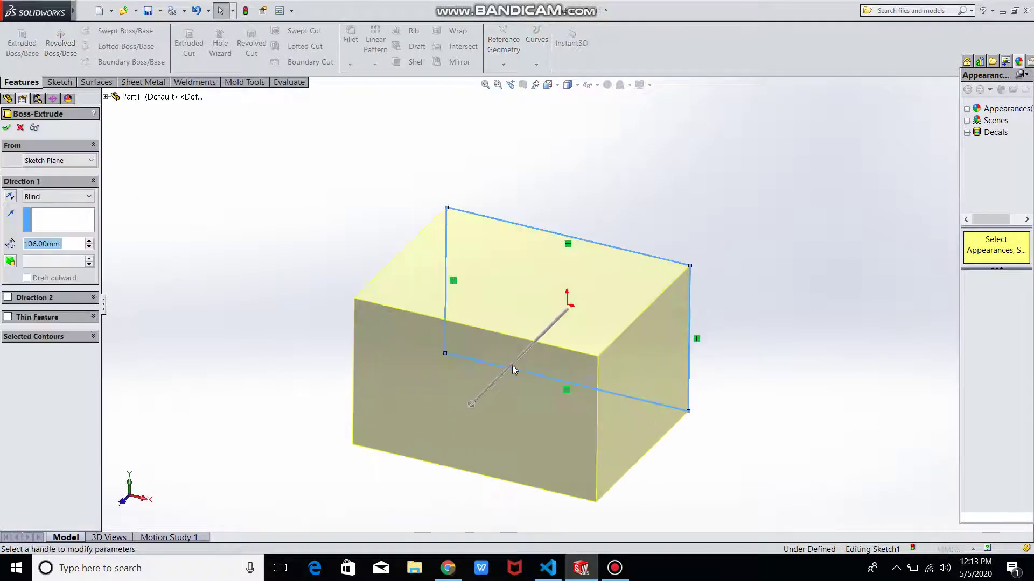
click(473, 399)
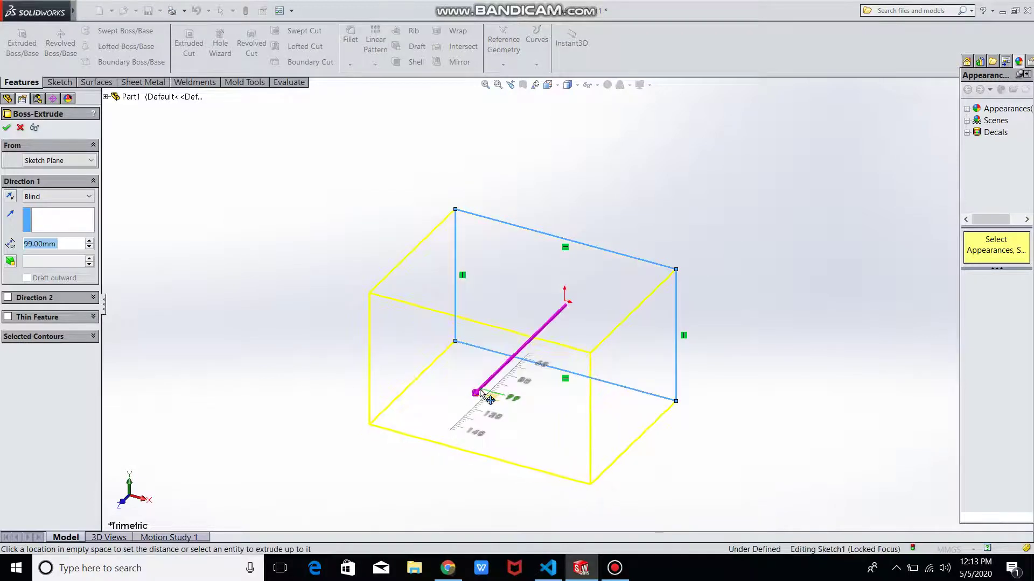
click(481, 392)
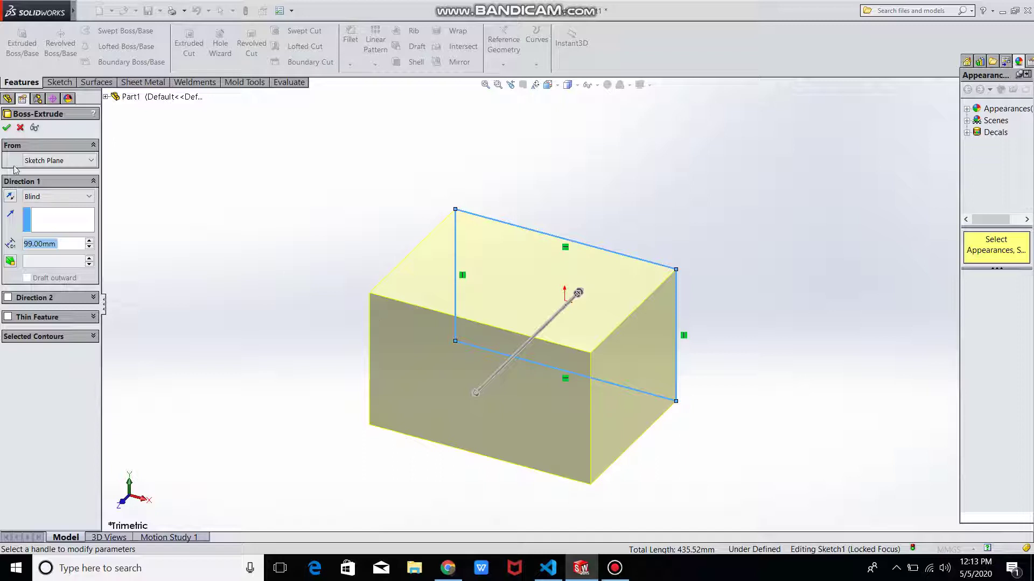
click(7, 129)
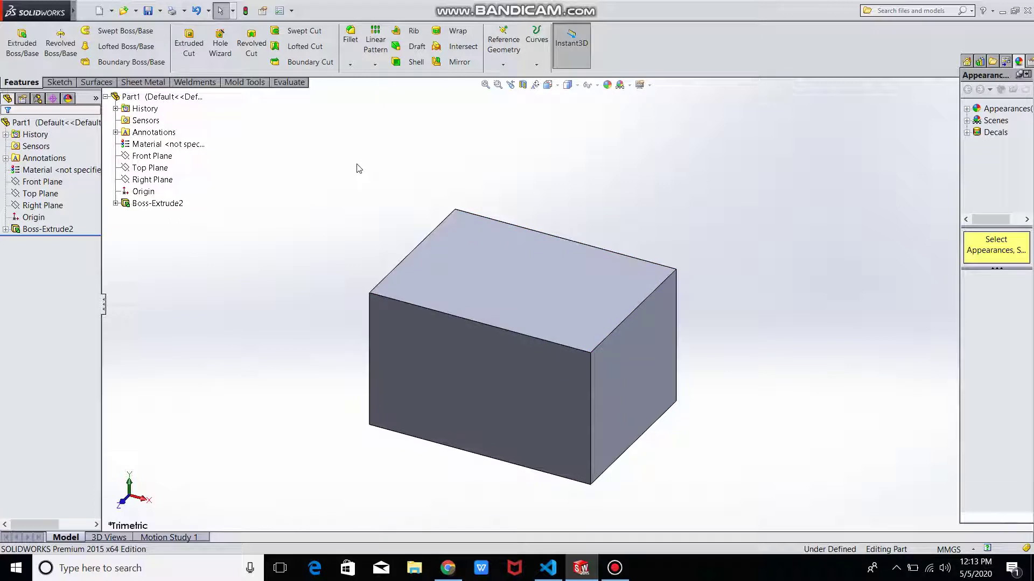
Step: Start a Shell and select the box's top face as the face to remove
click(409, 62)
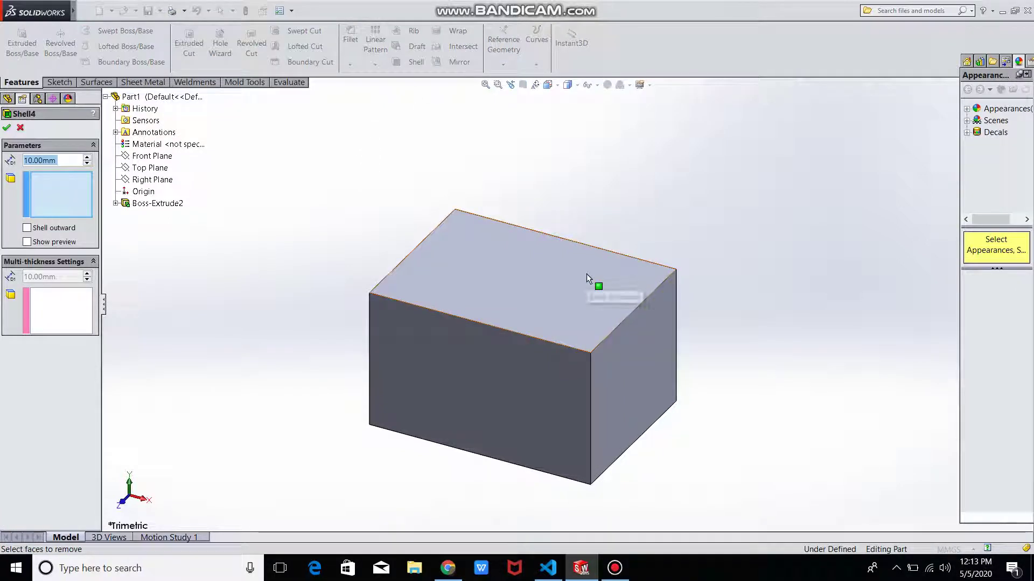
click(263, 226)
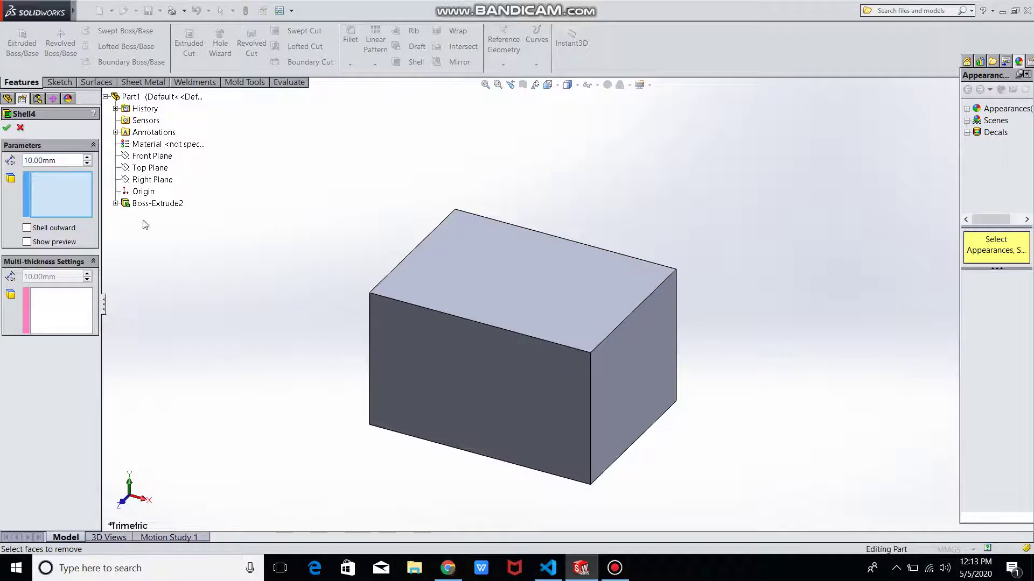
click(57, 208)
click(514, 283)
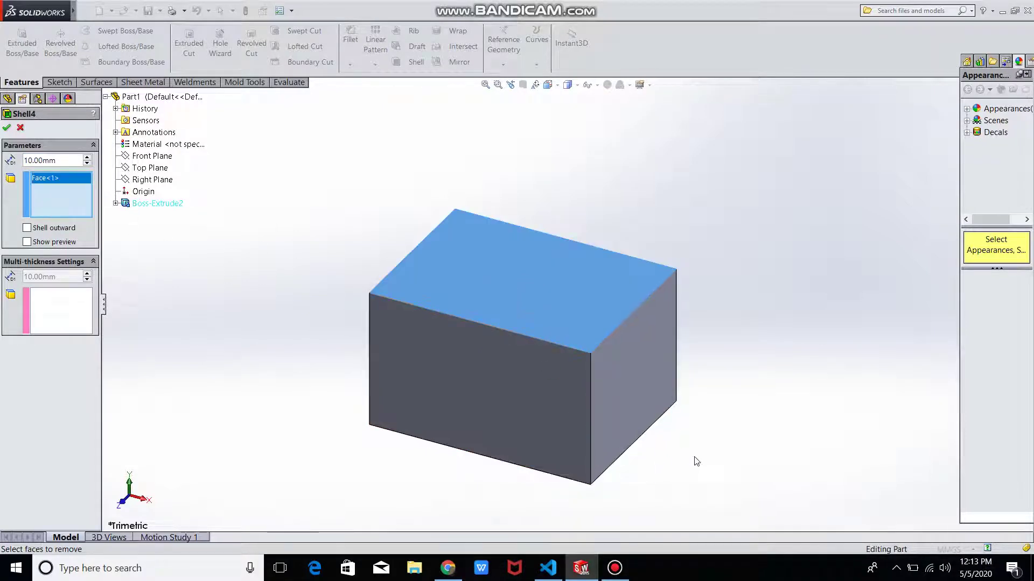
Step: Give the front, right, other side and bottom faces 10.00 mm multi-thickness and apply Shell4
middle_drag(721, 430, 729, 374)
click(56, 317)
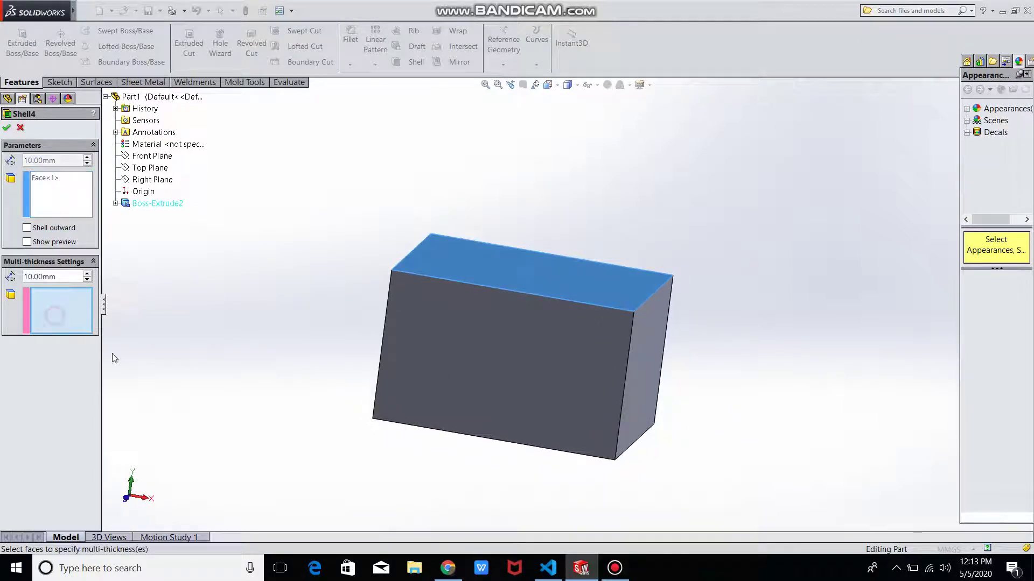
click(440, 377)
mouse_move(597, 392)
middle_down()
mouse_move(711, 357)
mouse_move(650, 373)
mouse_move(630, 396)
mouse_move(609, 292)
mouse_move(599, 366)
middle_up()
click(651, 372)
click(629, 396)
click(599, 366)
mouse_move(868, 411)
middle_down()
mouse_move(761, 229)
mouse_move(670, 218)
mouse_move(604, 194)
mouse_move(660, 185)
mouse_move(483, 263)
middle_up()
click(648, 353)
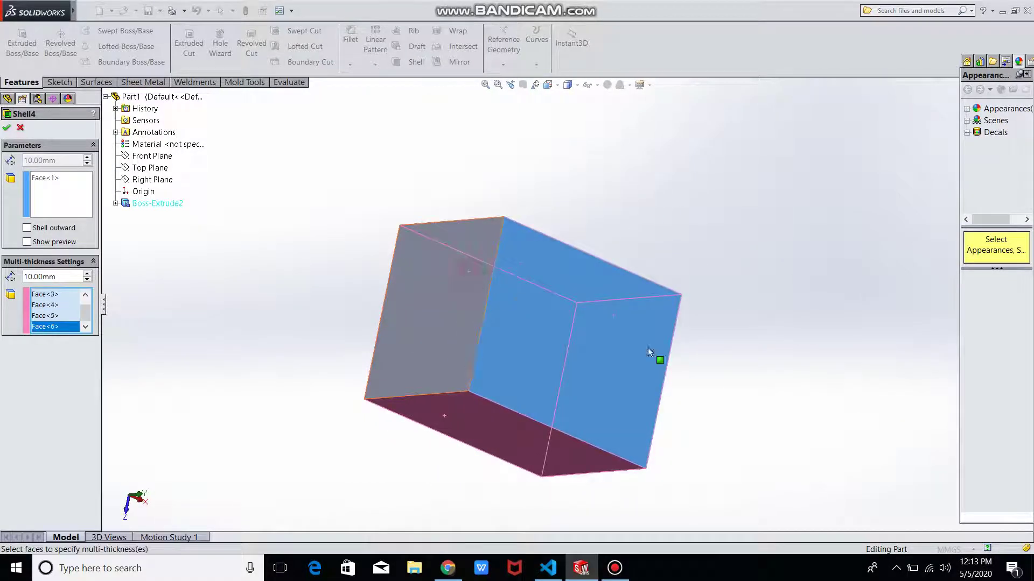
mouse_move(648, 353)
middle_down()
mouse_move(780, 348)
mouse_move(738, 293)
mouse_move(720, 290)
middle_up()
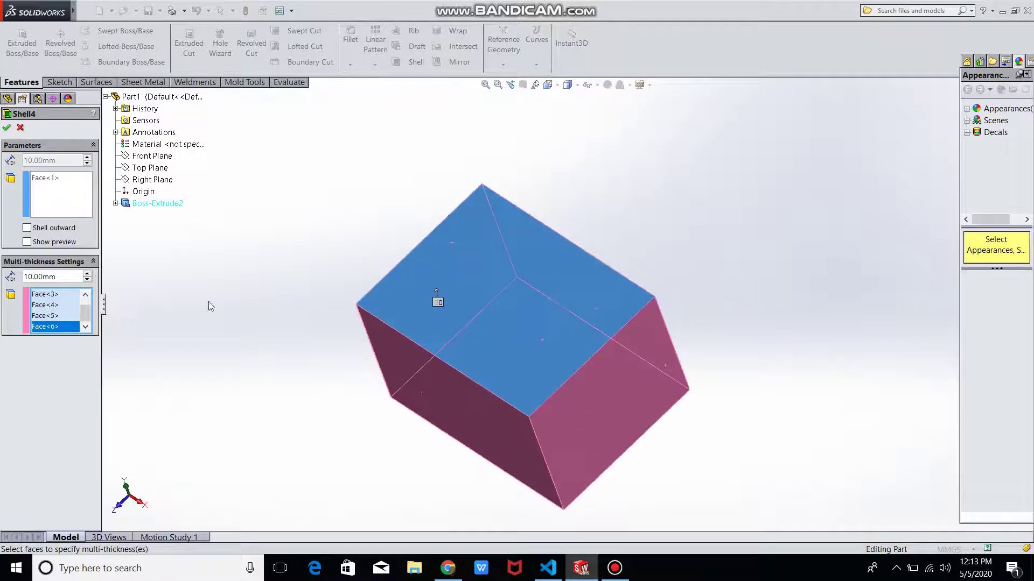
click(8, 128)
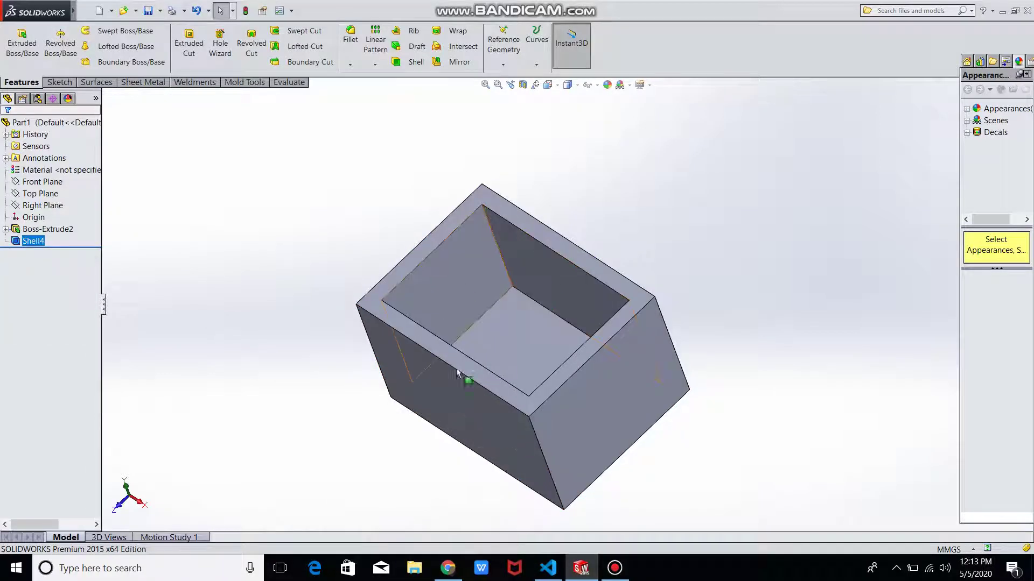
Step: Inspect the hollowed container, then undo Shell4 to restore the solid block
mouse_move(701, 367)
middle_down()
mouse_move(676, 456)
mouse_move(664, 411)
mouse_move(699, 360)
mouse_move(753, 375)
middle_up()
key(Escape)
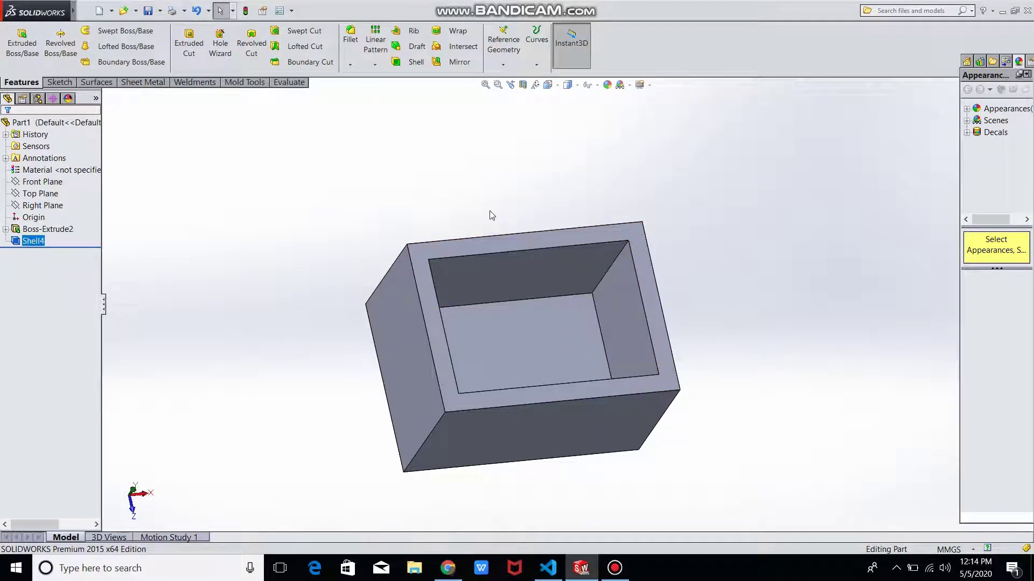
key(ctrl+z)
key(ctrl+7)
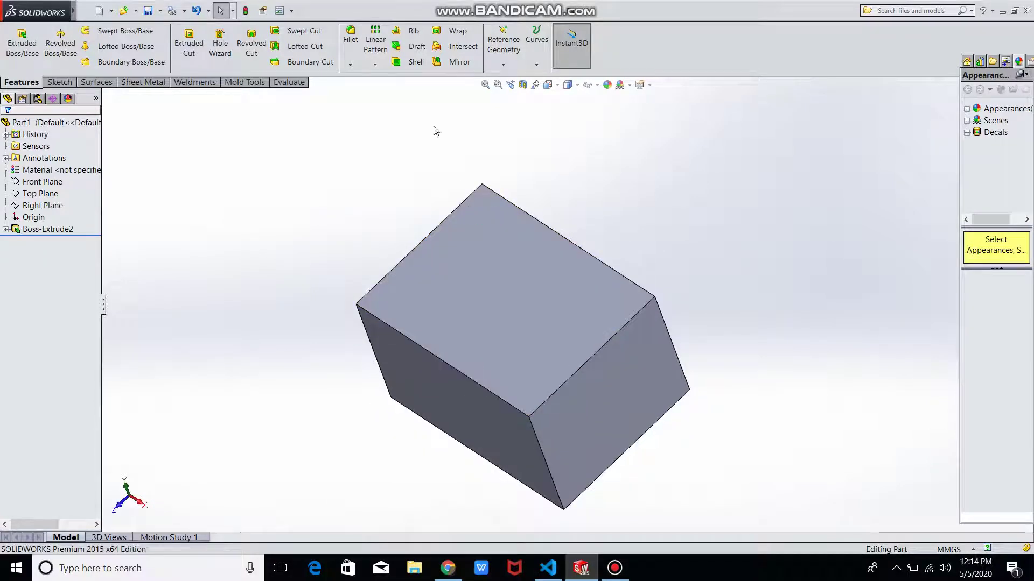
Step: Start a new shell and select the top face as the face to remove
click(415, 62)
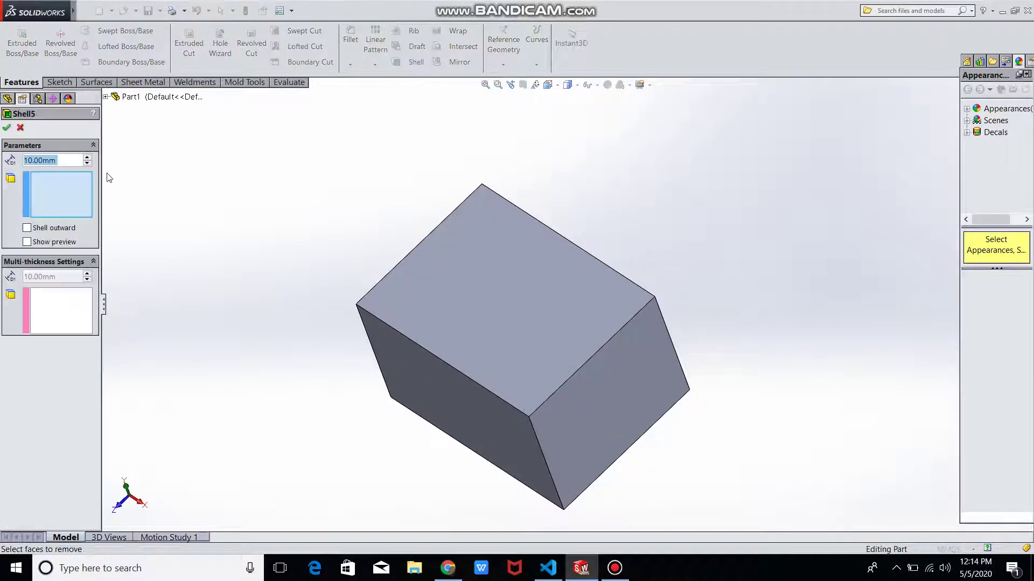
click(71, 206)
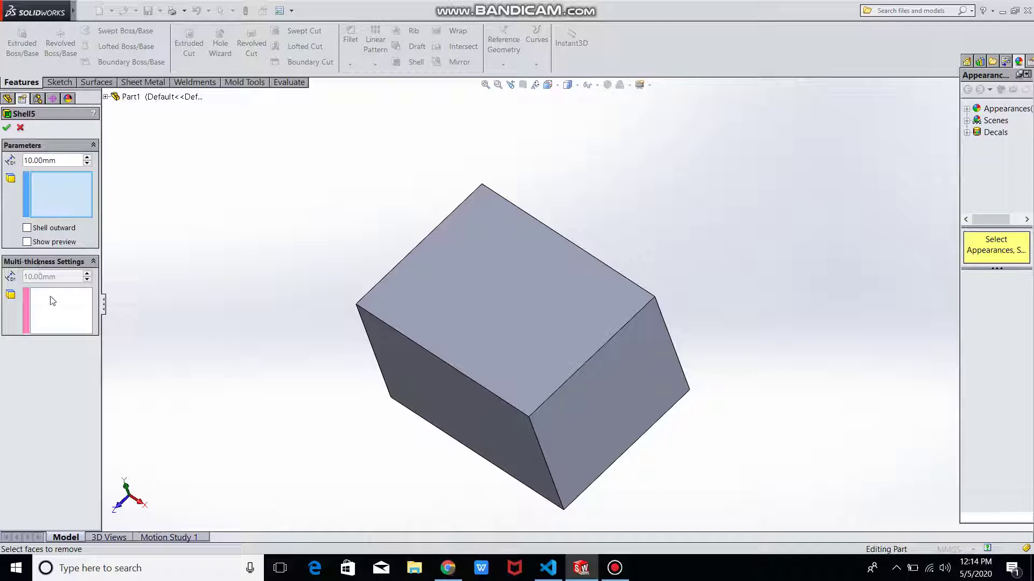
click(52, 301)
click(66, 192)
click(518, 319)
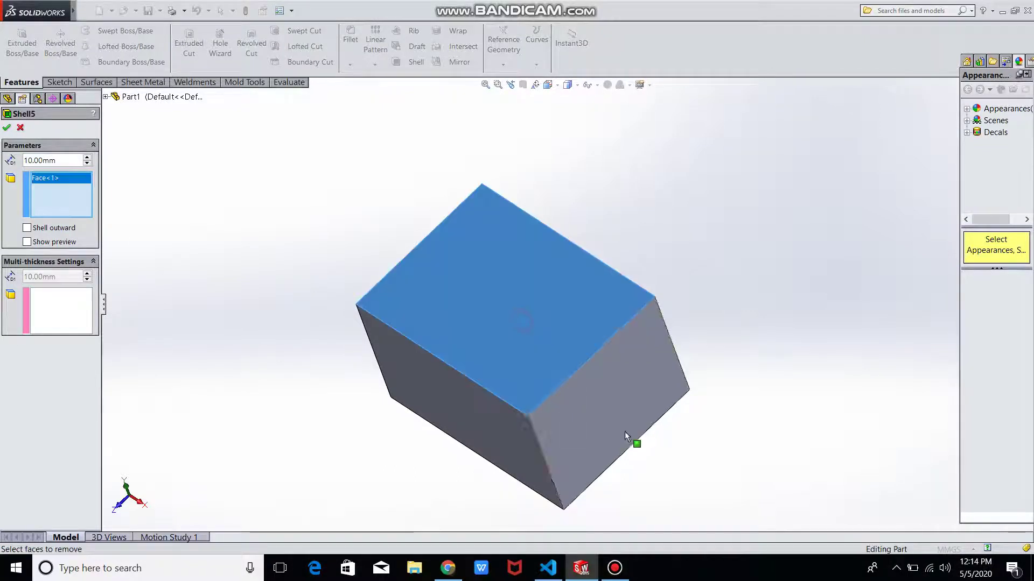
Step: Add the right, left, other side walls and bottom face to Multi-thickness Faces
middle_drag(624, 431, 741, 371)
click(52, 312)
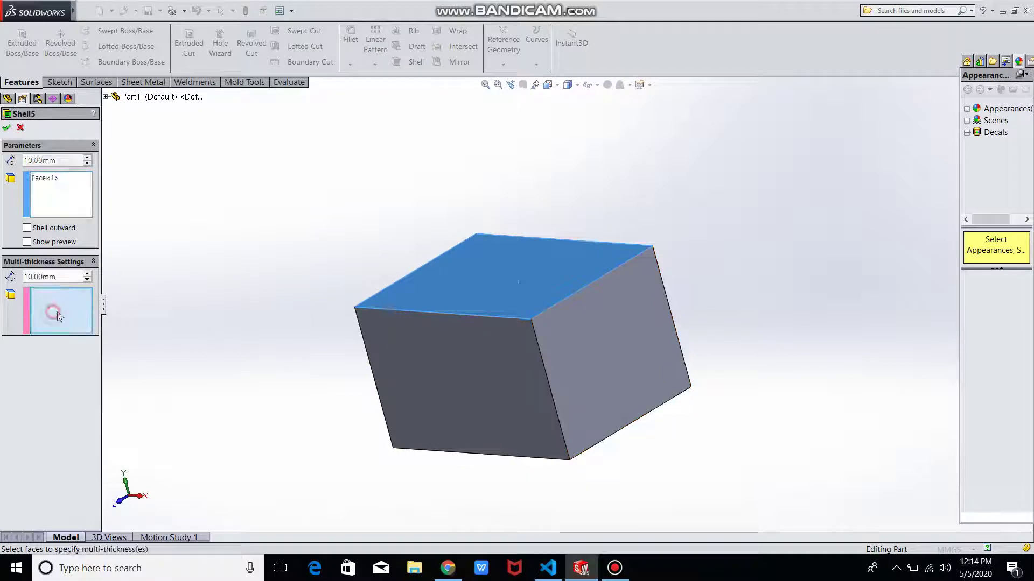
click(628, 376)
click(490, 392)
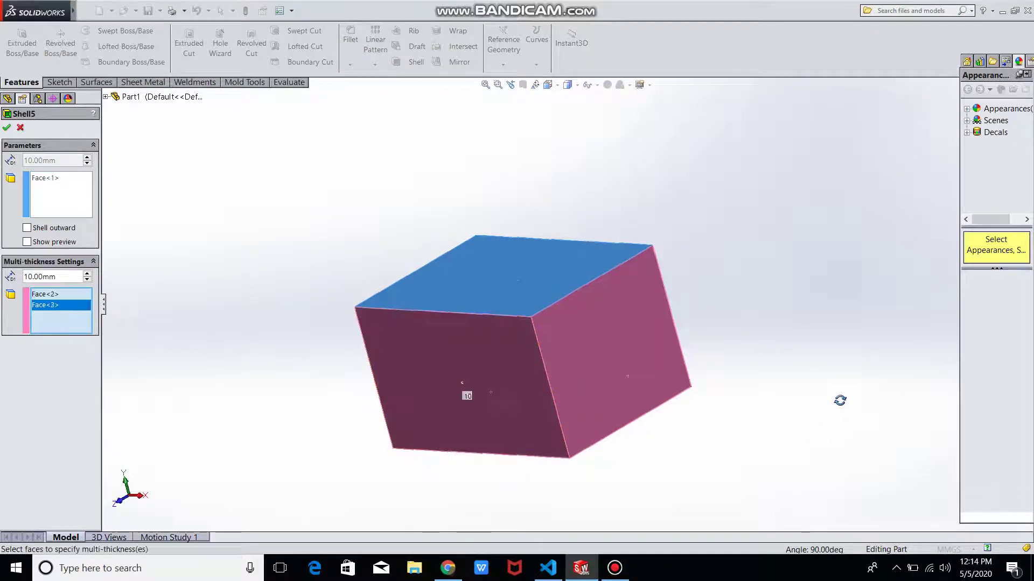
mouse_move(837, 399)
middle_down()
mouse_move(607, 411)
mouse_move(662, 411)
middle_up()
middle_drag(562, 363, 555, 388)
click(491, 396)
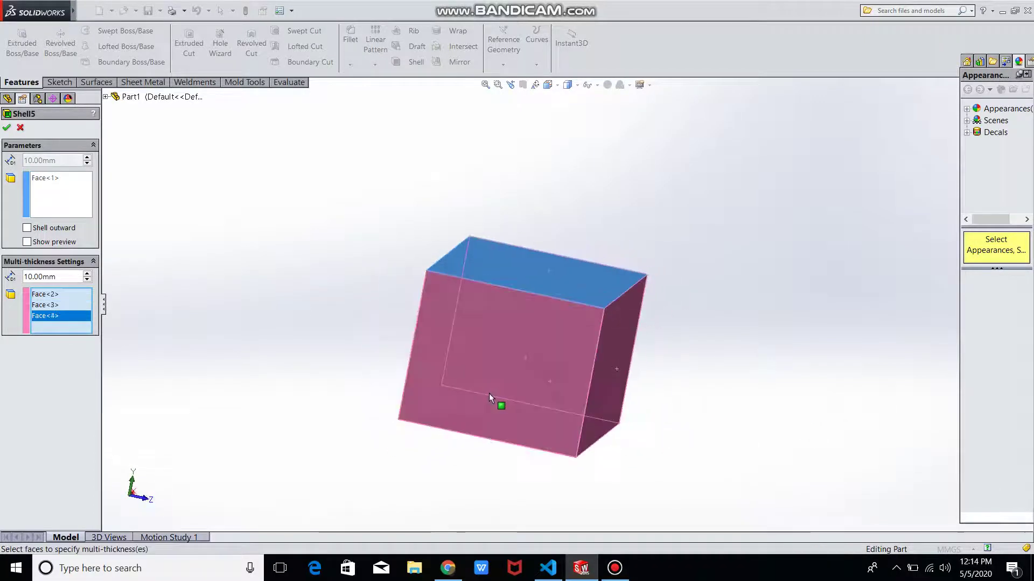
middle_drag(491, 396, 557, 412)
click(557, 412)
middle_drag(612, 473, 568, 292)
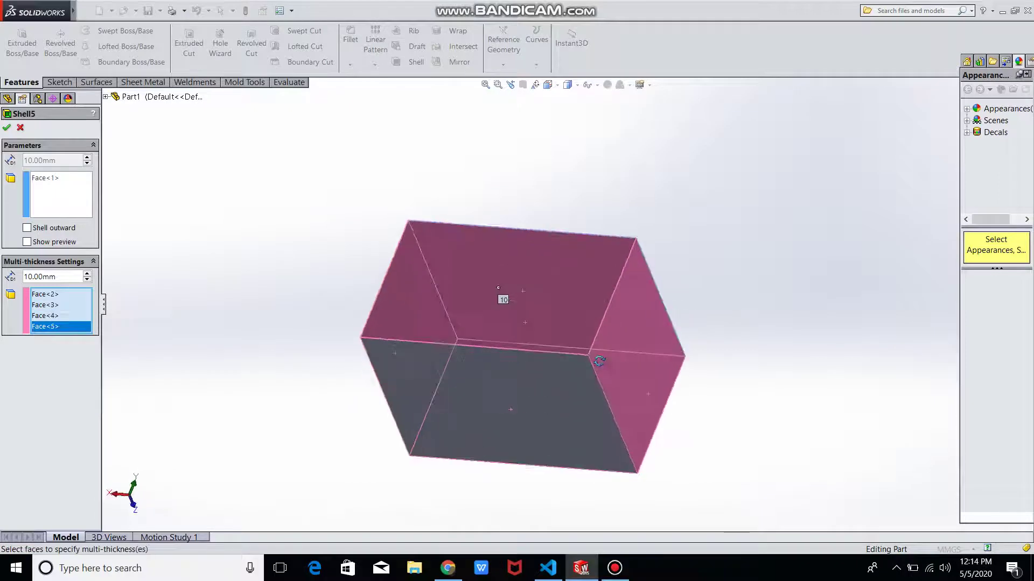
click(600, 387)
mouse_move(599, 388)
middle_down()
mouse_move(752, 418)
mouse_move(765, 447)
mouse_move(847, 480)
middle_up()
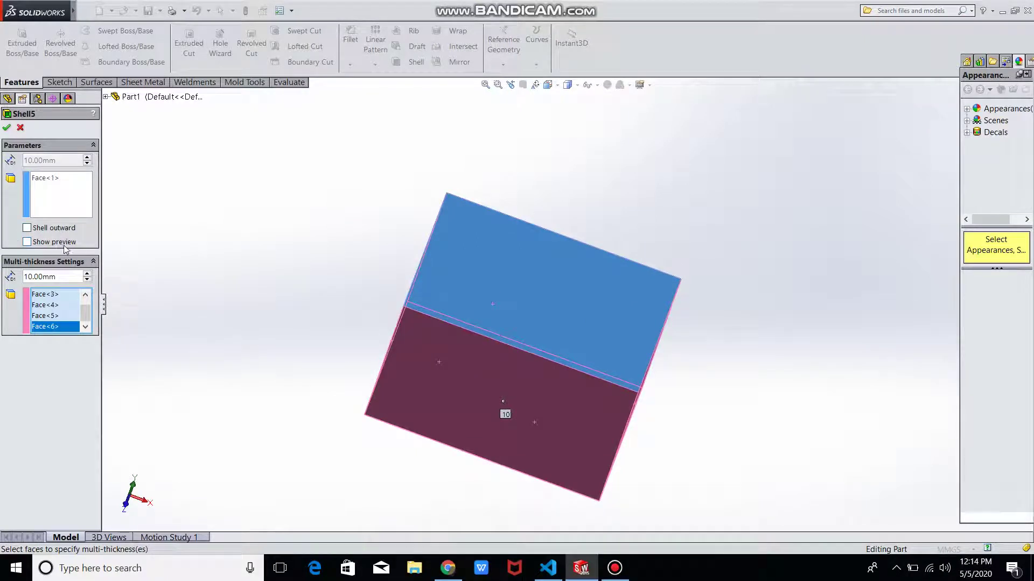
Step: Enable Show preview and compare Shell outward against inward, leaving the walls shelled inward
click(27, 242)
mouse_move(341, 369)
middle_down()
mouse_move(344, 307)
mouse_move(490, 338)
mouse_move(547, 321)
mouse_move(554, 302)
mouse_move(556, 311)
middle_up()
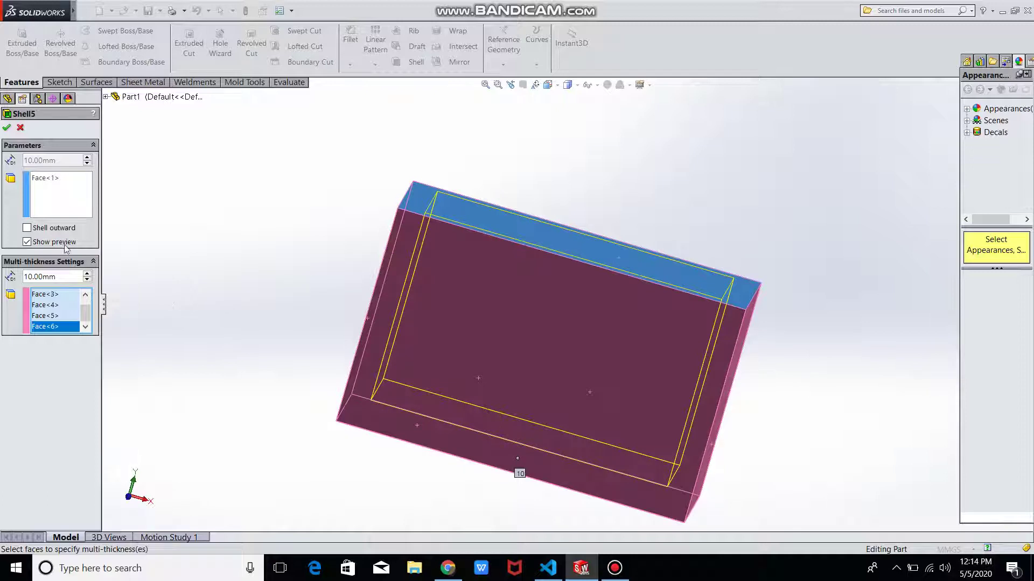
click(27, 232)
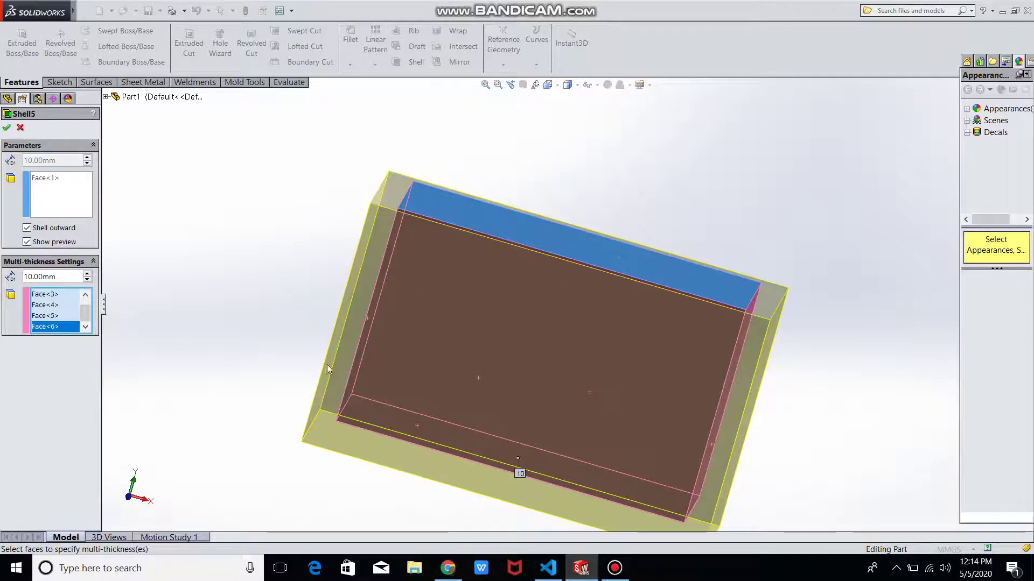
click(27, 228)
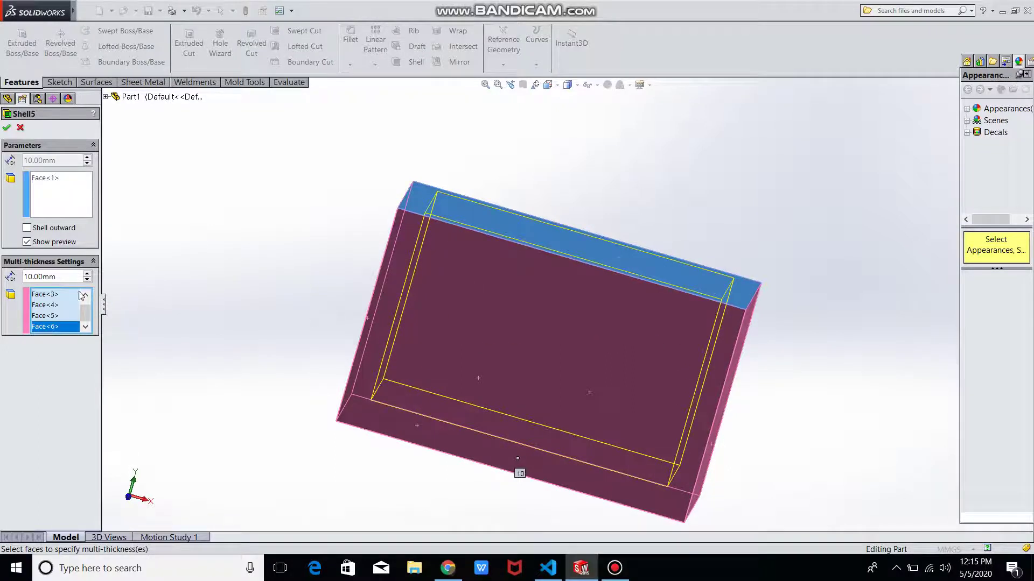
click(26, 228)
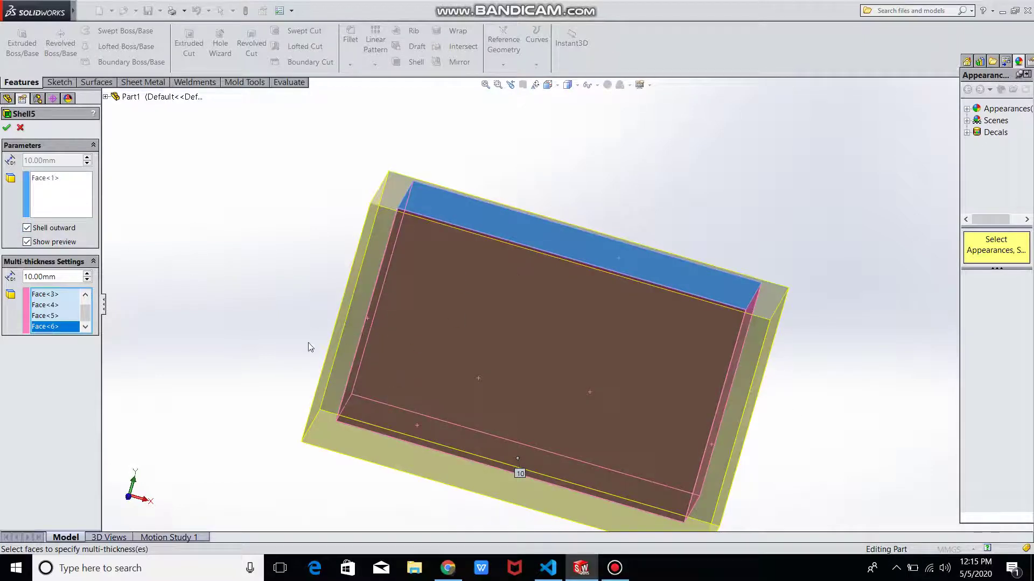
click(26, 229)
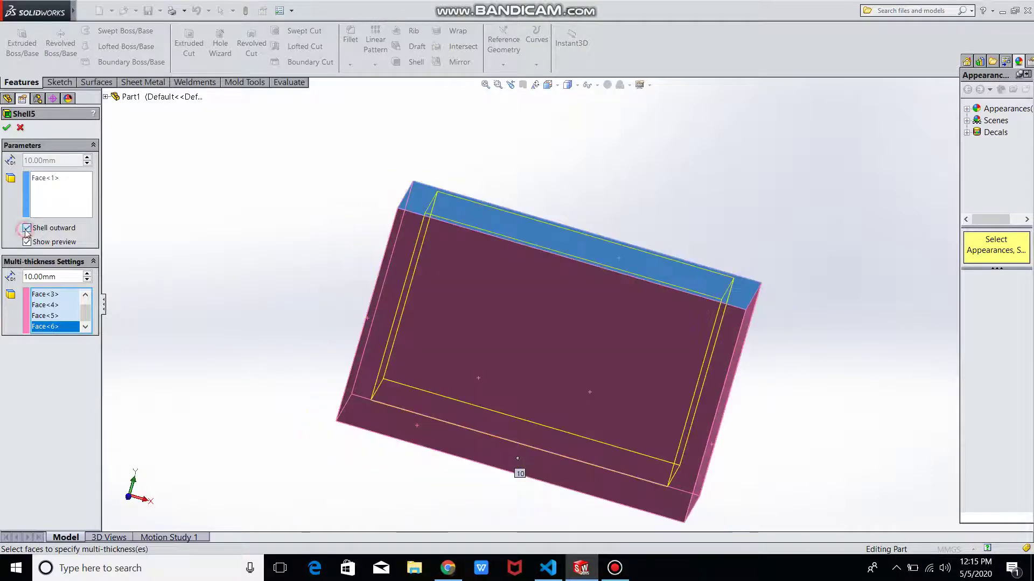
click(25, 244)
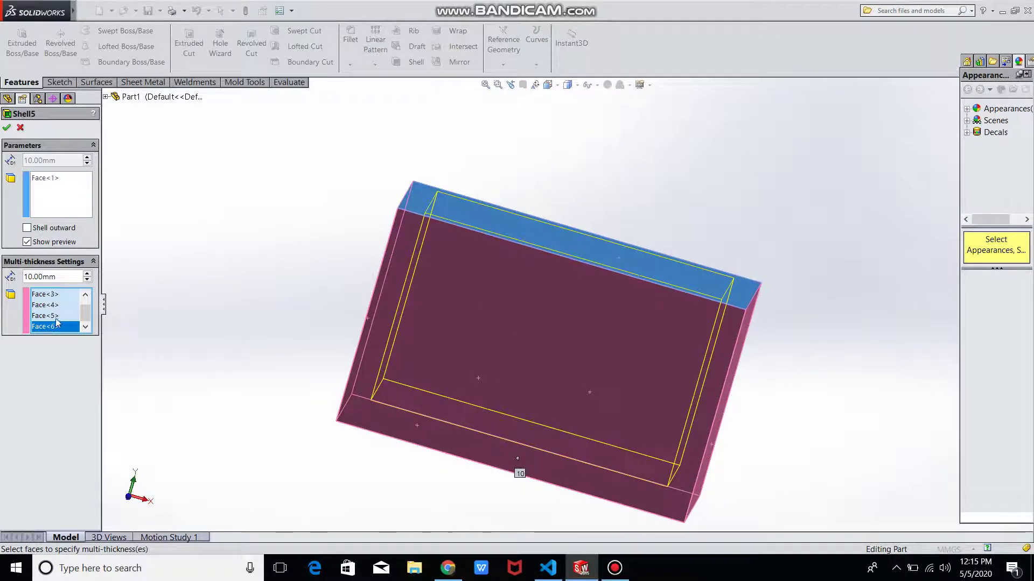
Step: Set Face<2> and Face<4> to 20 mm thickness and confirm Shell5
scroll(47, 295, up, 1)
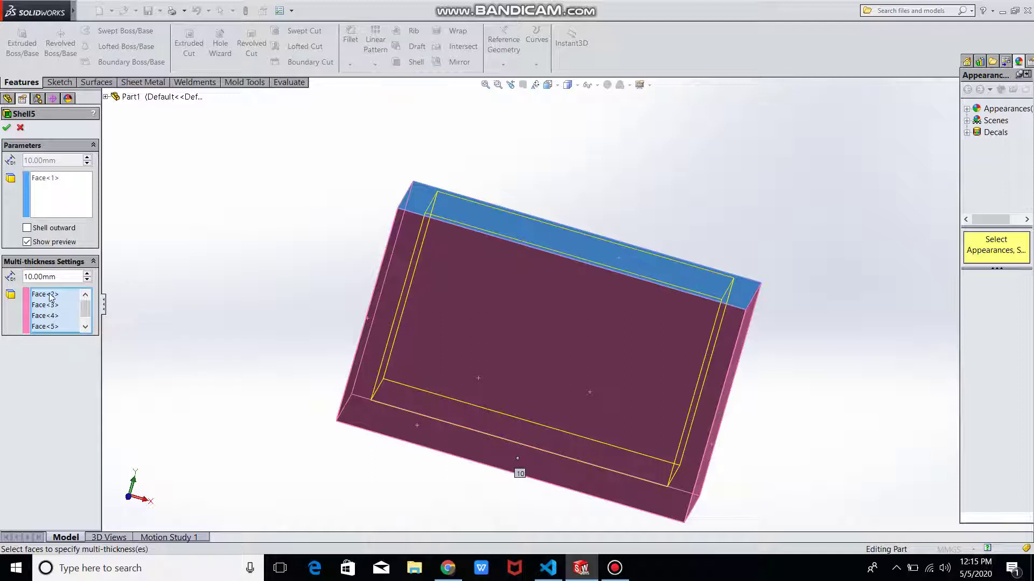
click(53, 296)
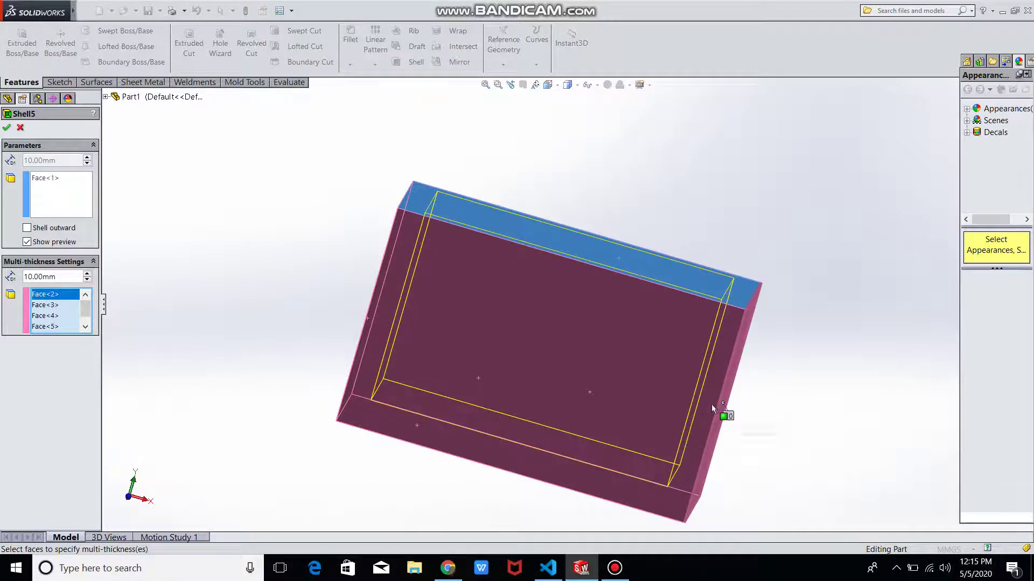
click(87, 274)
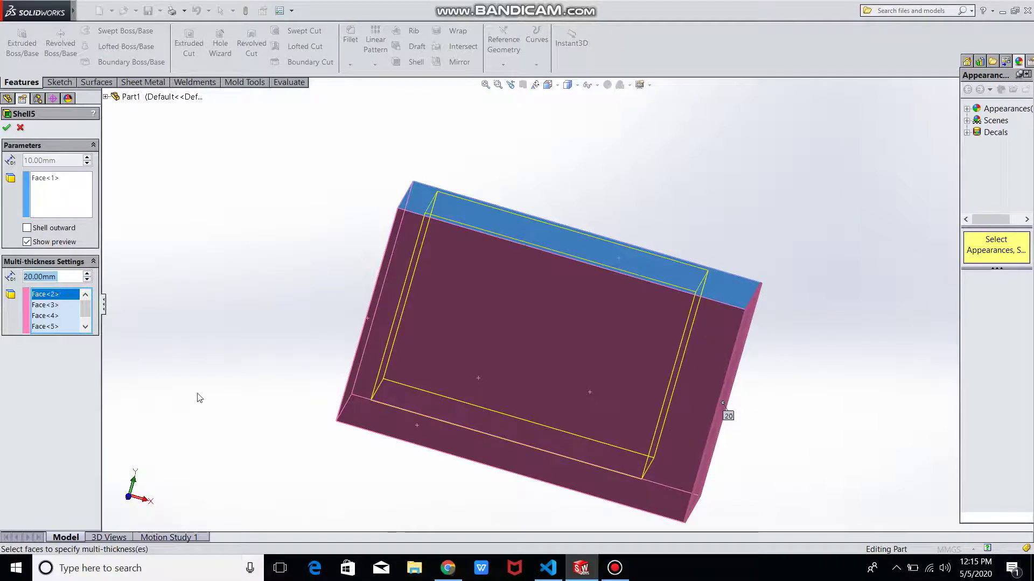
click(54, 316)
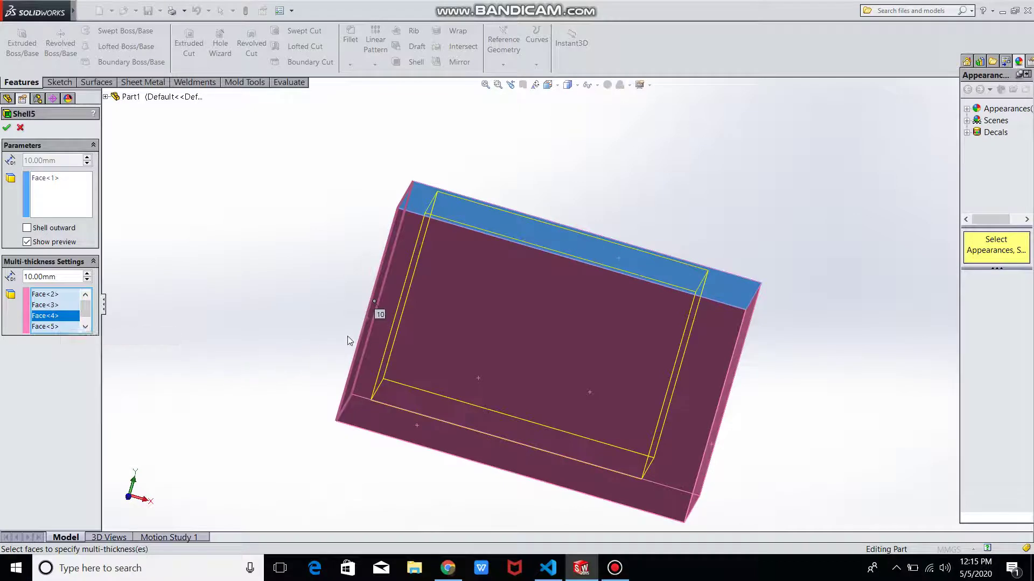
click(87, 274)
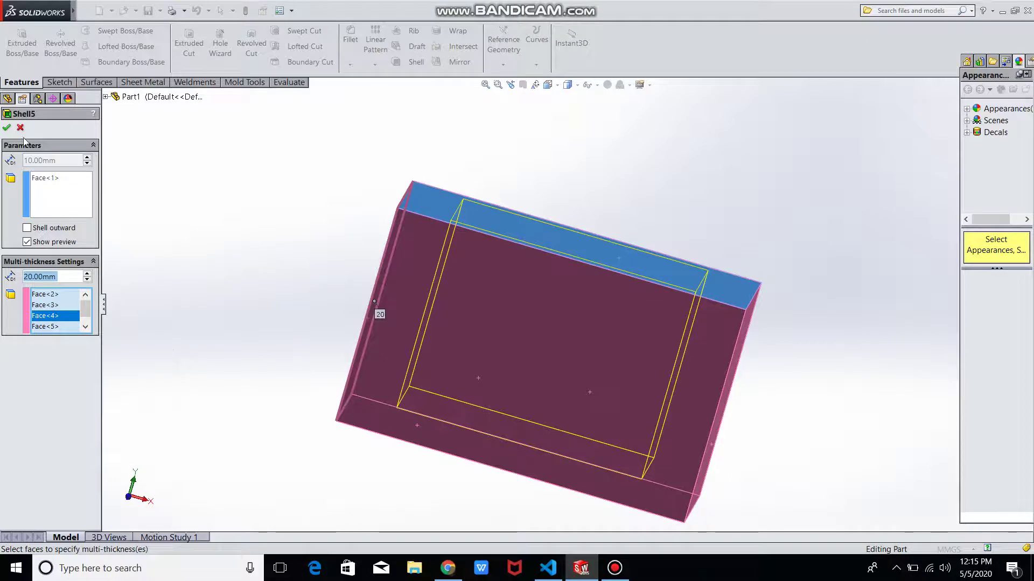
click(7, 129)
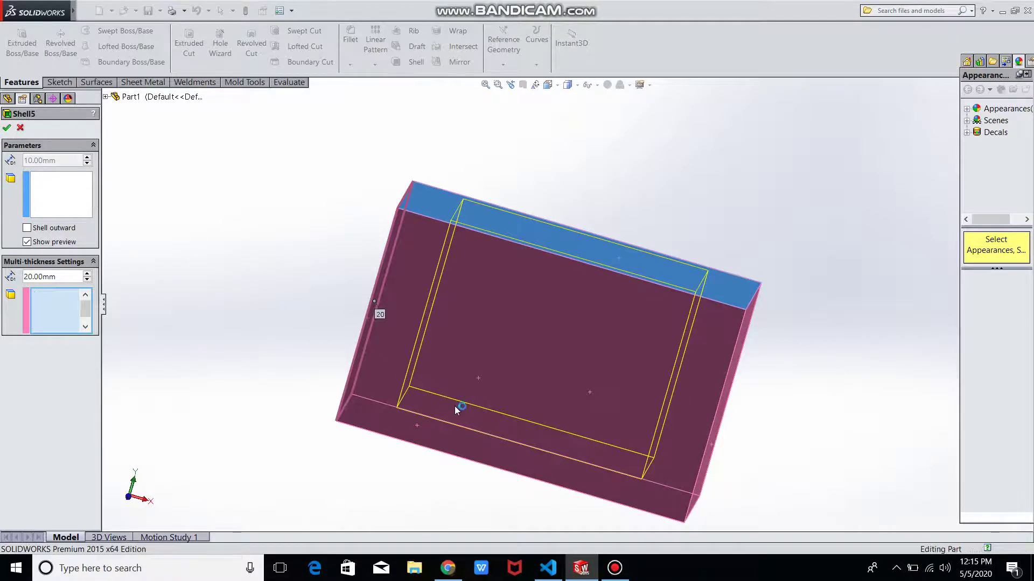
Step: Inspect the hollow box, then undo the shell to restore the solid block
middle_drag(558, 459, 563, 363)
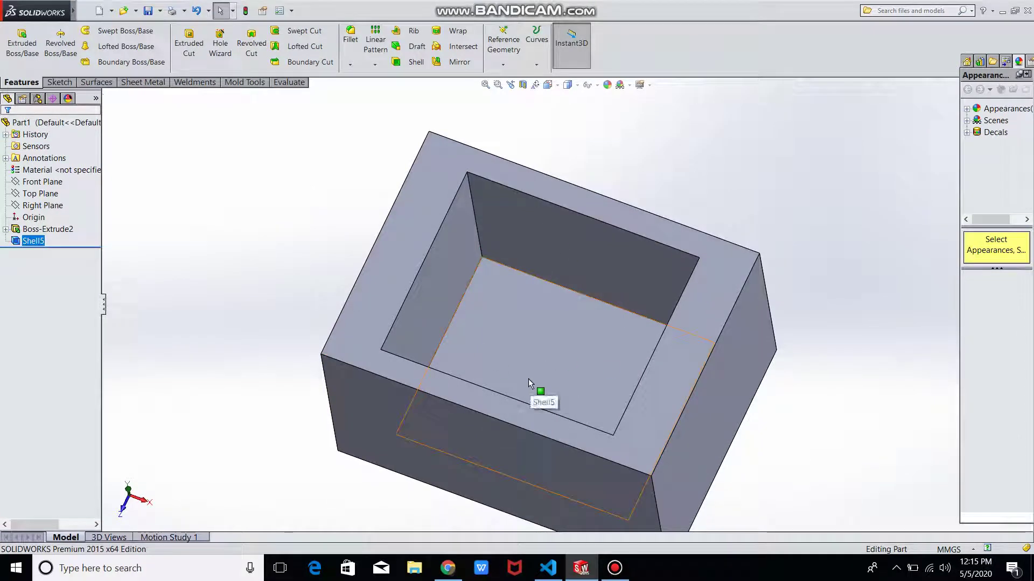
key(ctrl+z)
middle_drag(528, 383, 476, 297)
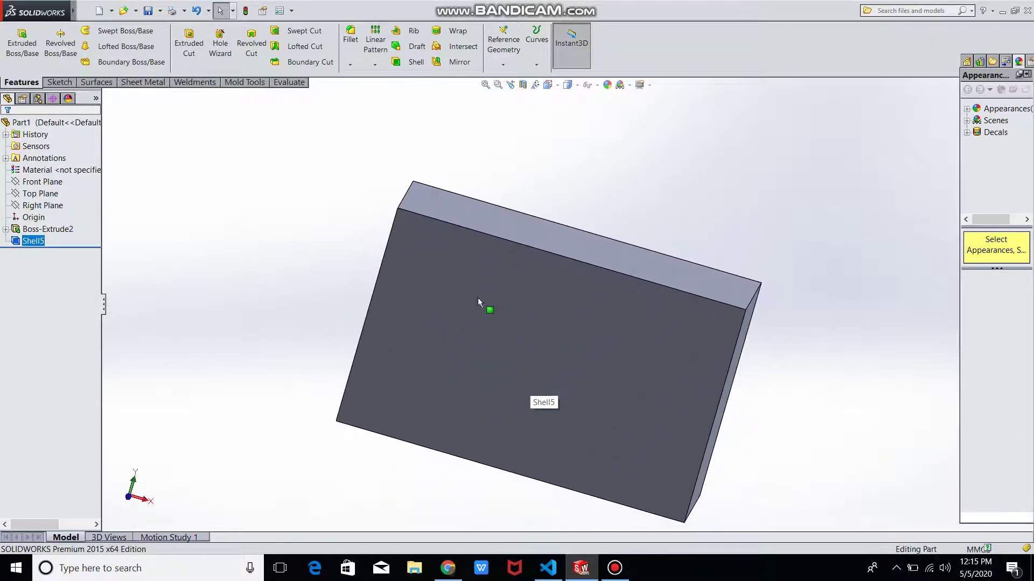
Step: Start a new shell removing the top face, and add the front face to multi-thickness faces
click(414, 61)
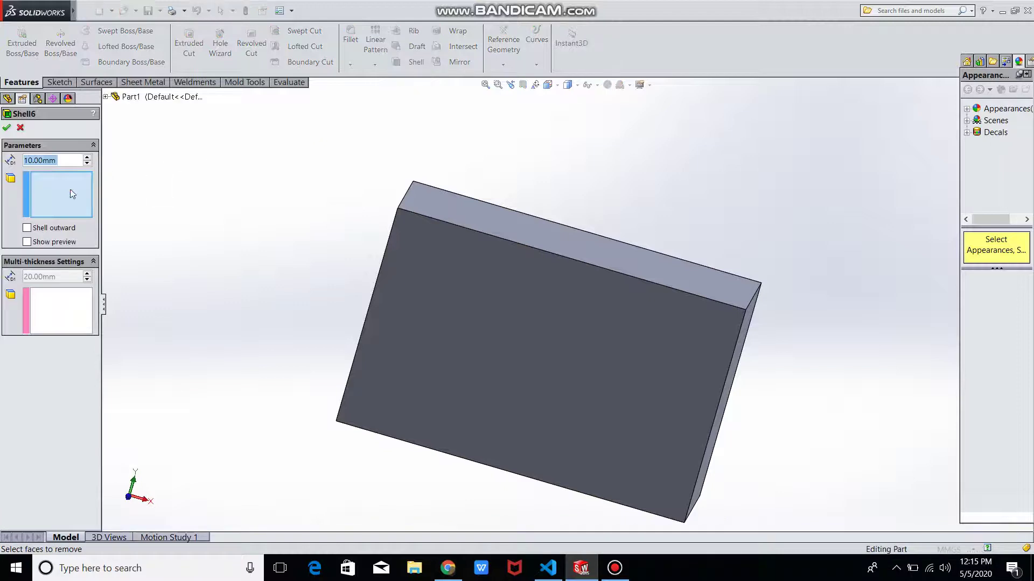
click(532, 232)
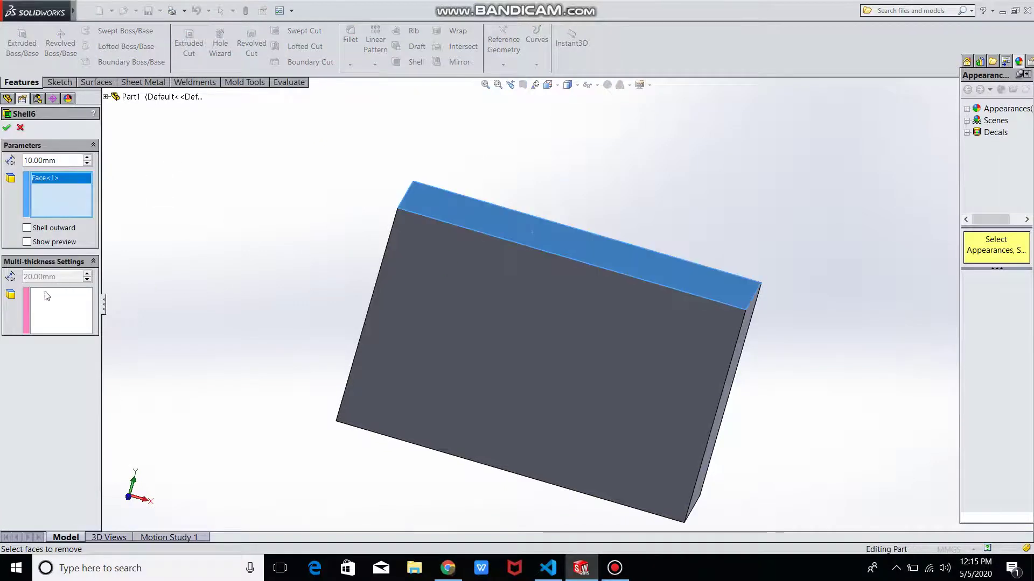
click(54, 307)
click(457, 340)
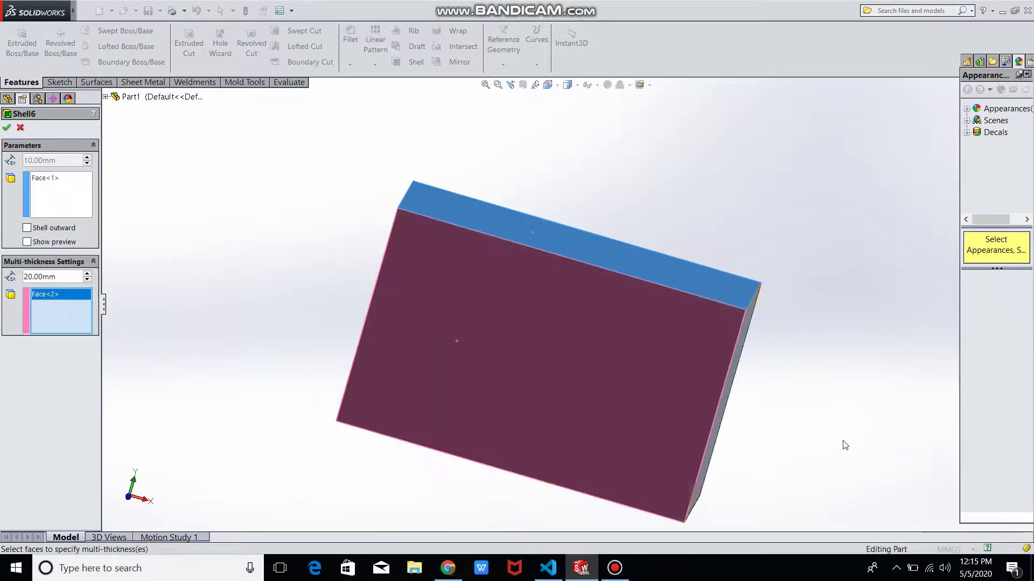
Step: Add the remaining walls at 20 mm multi-thickness and confirm to create Shell6
mouse_move(844, 444)
middle_down()
mouse_move(612, 399)
mouse_move(694, 411)
mouse_move(625, 340)
middle_up()
click(611, 398)
click(684, 404)
click(627, 345)
mouse_move(714, 331)
middle_down()
mouse_move(762, 235)
mouse_move(763, 362)
mouse_move(747, 434)
mouse_move(809, 358)
mouse_move(802, 350)
middle_up()
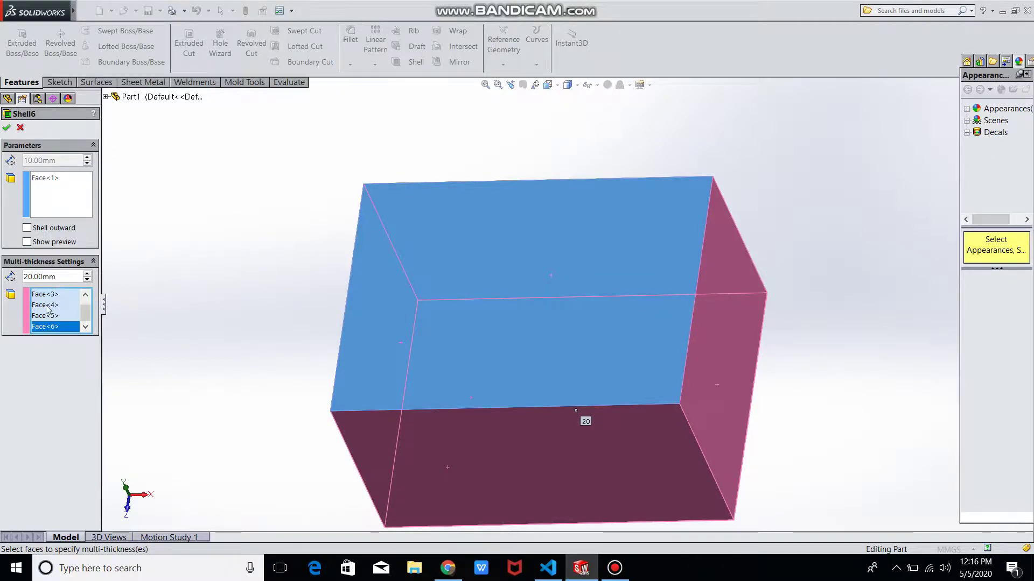
scroll(47, 309, up, 1)
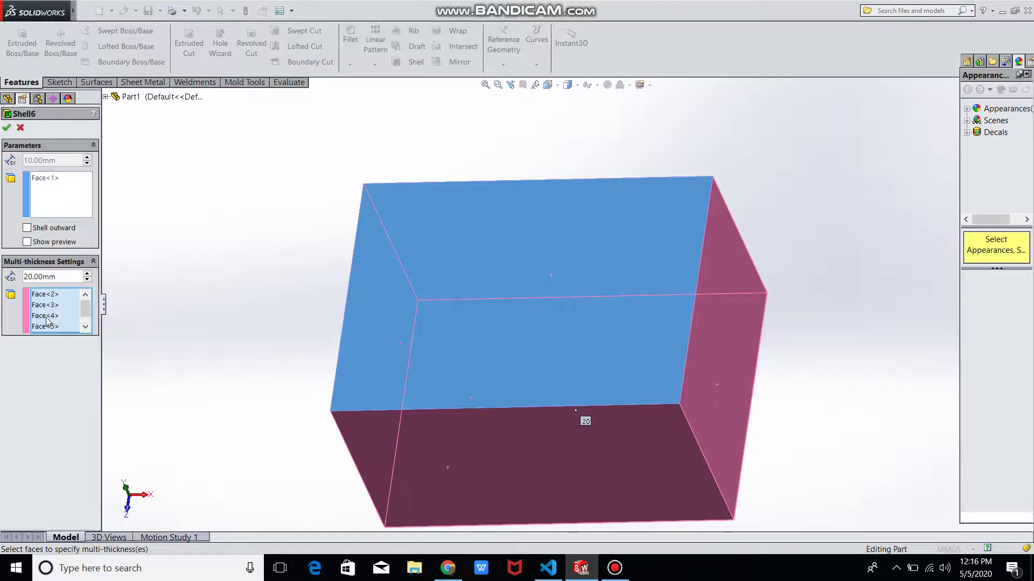
click(45, 305)
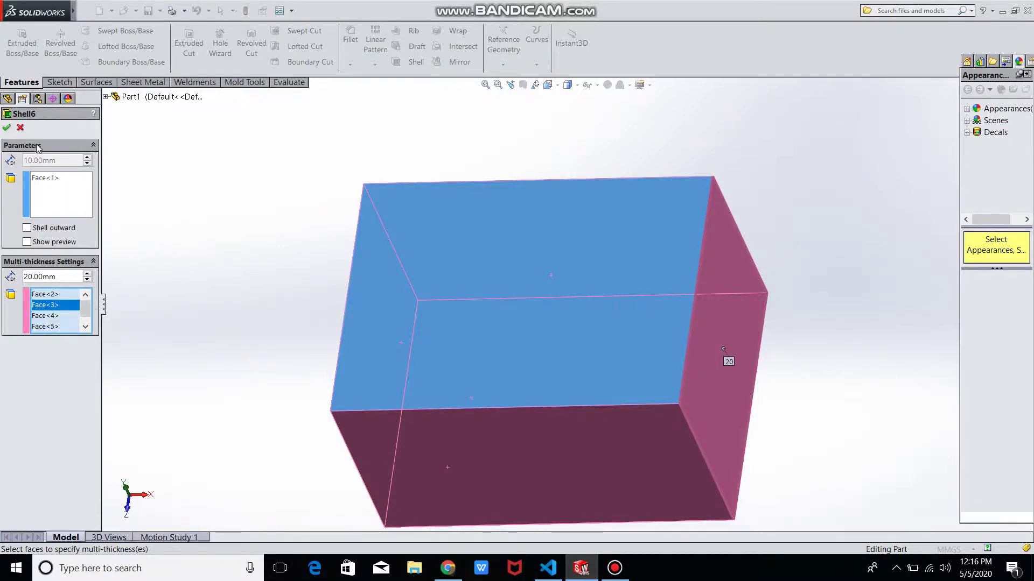
click(7, 129)
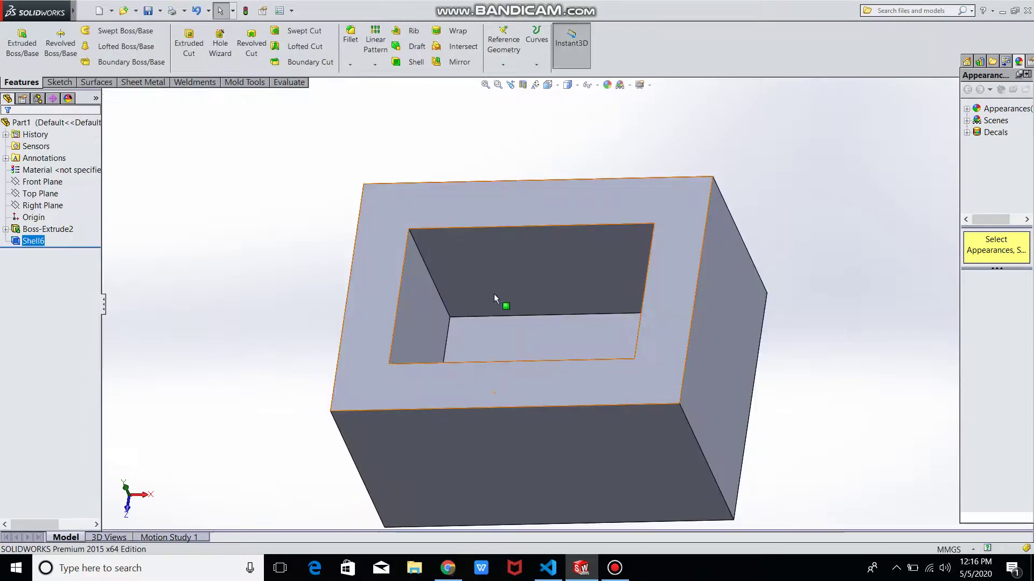
key(ctrl+5)
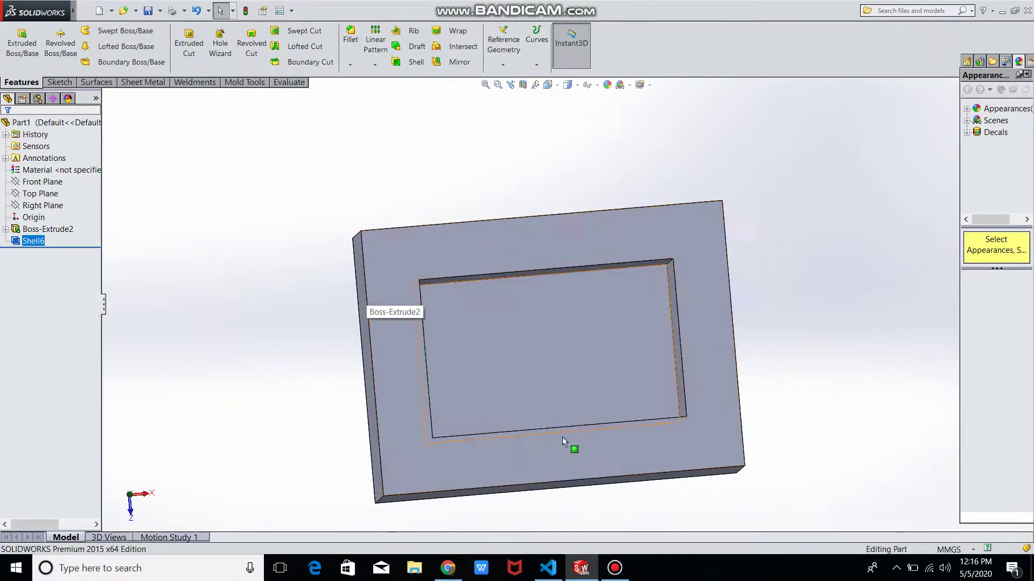
mouse_move(453, 425)
middle_down()
mouse_move(455, 385)
mouse_move(429, 289)
mouse_move(437, 292)
middle_up()
scroll(437, 293, up, 2)
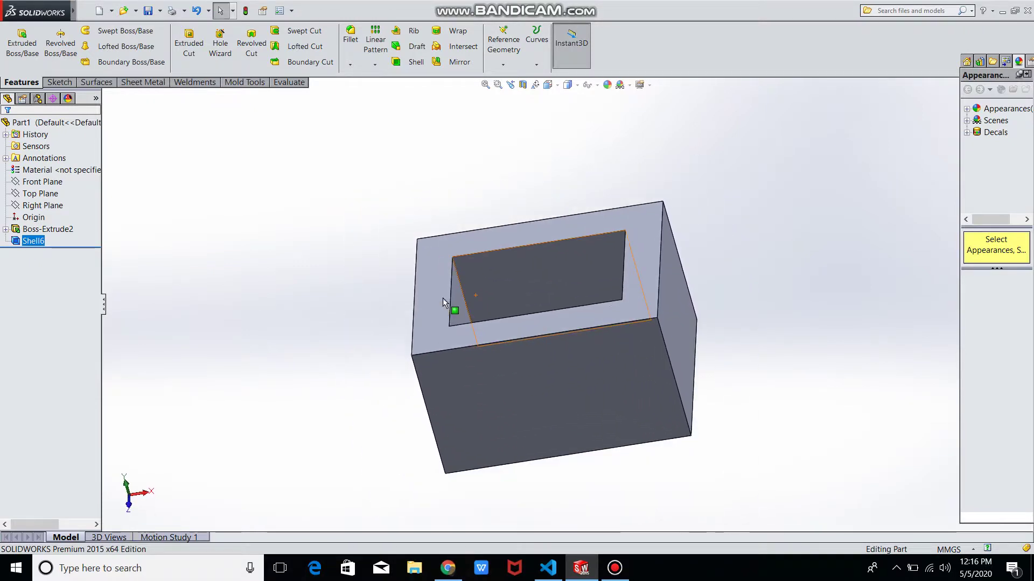